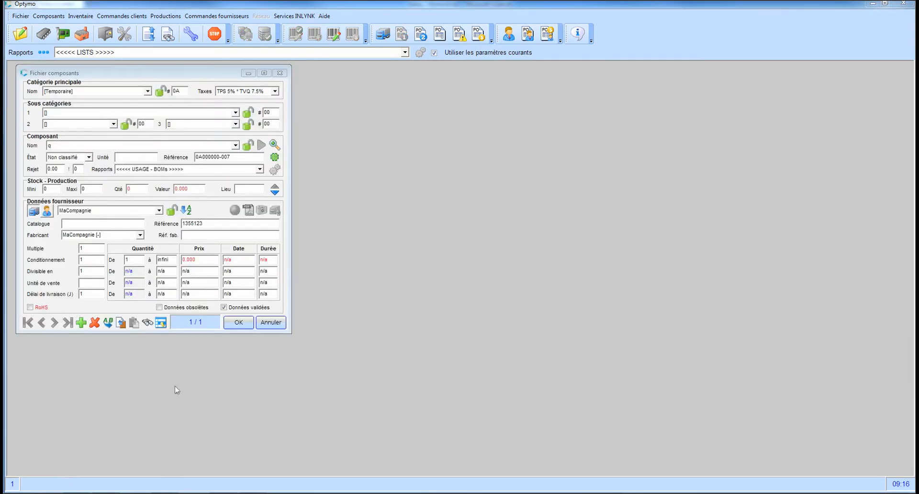
Add Farnell France as a supplier of component q, placed at the end of the supplier list.
{"action": "left_click", "coordinate": [154, 211]}
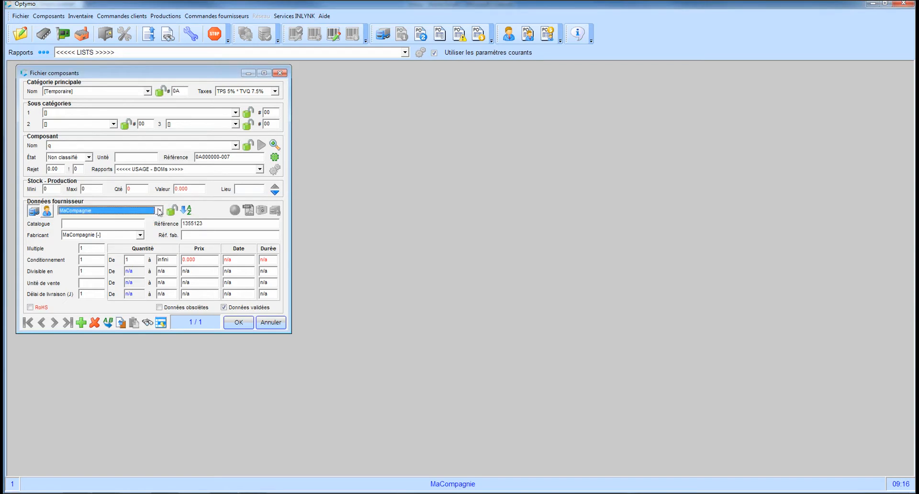
{"action": "left_click", "coordinate": [81, 322]}
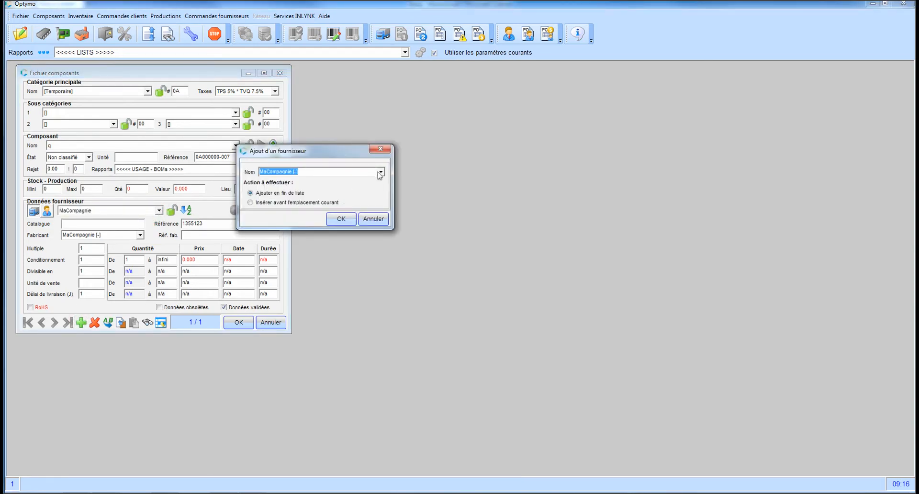
{"action": "left_click", "coordinate": [381, 172]}
{"action": "left_click", "coordinate": [327, 221]}
{"action": "left_click", "coordinate": [336, 220]}
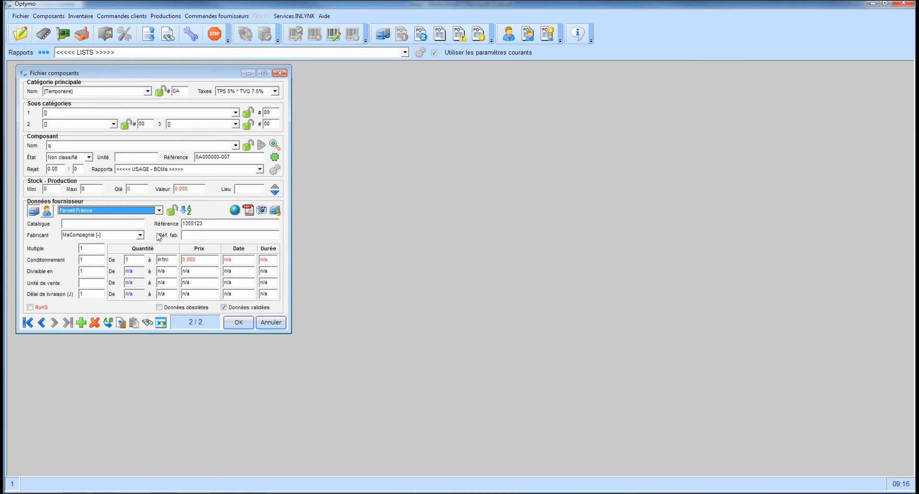
Consult the Farnell product page, PDF datasheet and photo for component q, closing each viewer.
{"action": "left_click", "coordinate": [238, 212]}
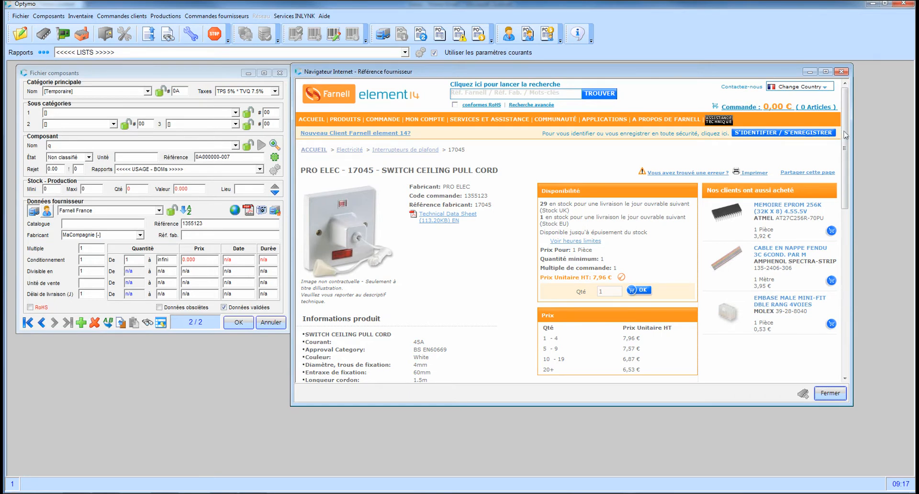
{"action": "mouse_move", "coordinate": [845, 135]}
{"action": "left_mouse_down"}
{"action": "mouse_move", "coordinate": [851, 185]}
{"action": "mouse_move", "coordinate": [851, 139]}
{"action": "mouse_move", "coordinate": [852, 147]}
{"action": "left_mouse_up"}
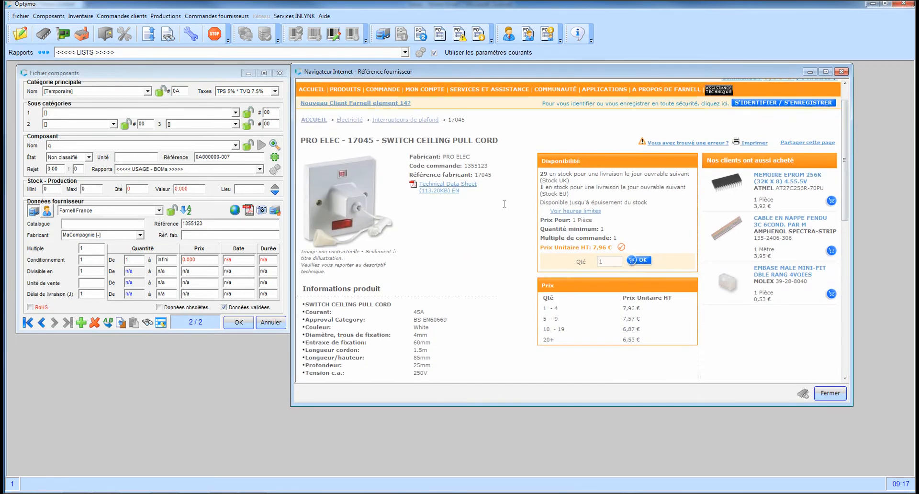
{"action": "left_click", "coordinate": [822, 393]}
{"action": "left_click", "coordinate": [248, 210]}
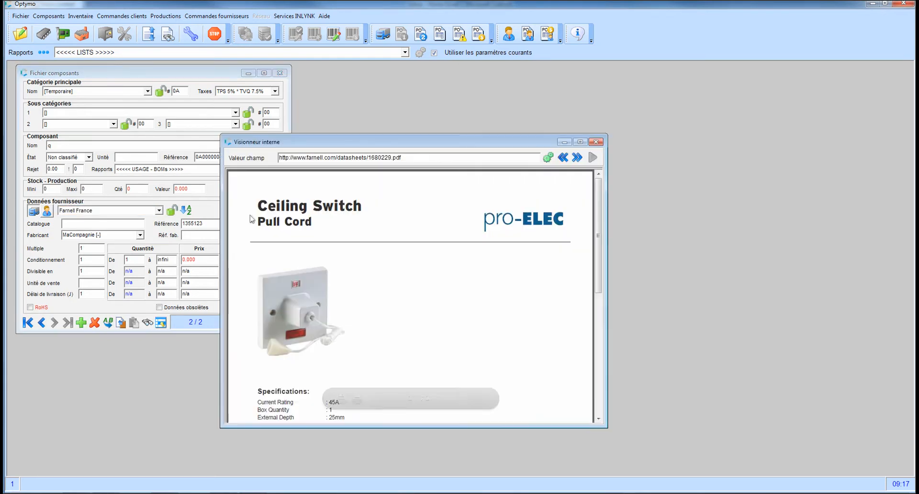
{"action": "left_click", "coordinate": [596, 142]}
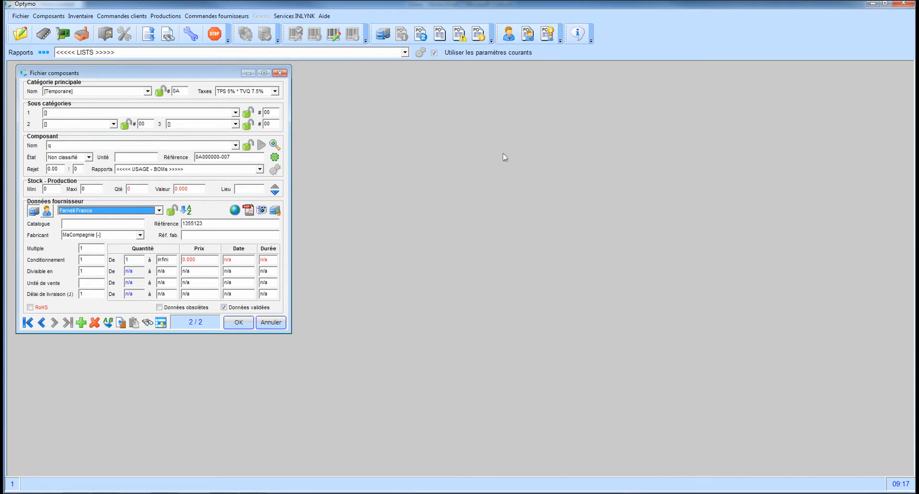
{"action": "left_click", "coordinate": [263, 210]}
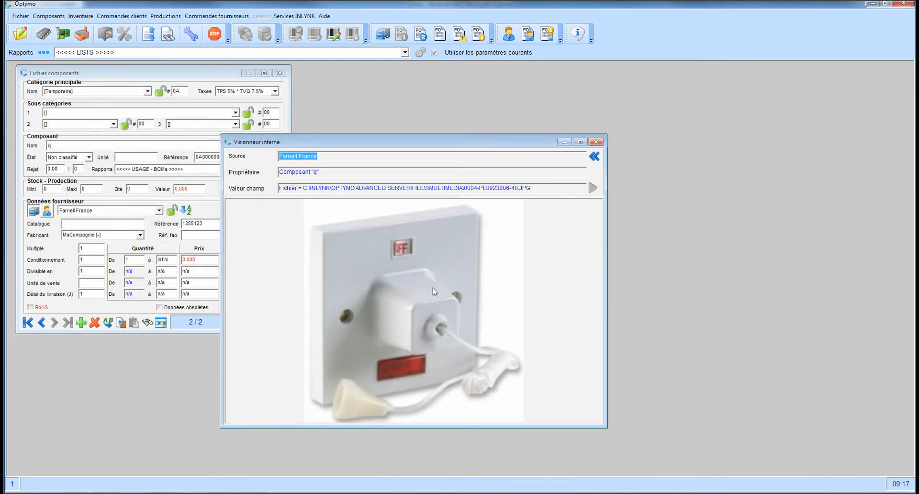
{"action": "left_click", "coordinate": [596, 142]}
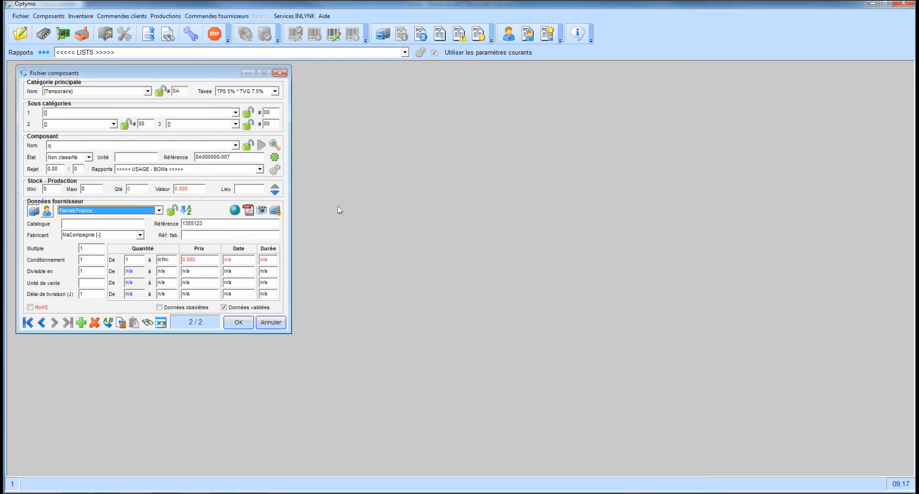
Update component q's Farnell France supplier data through E.D.I.
{"action": "left_click", "coordinate": [276, 211]}
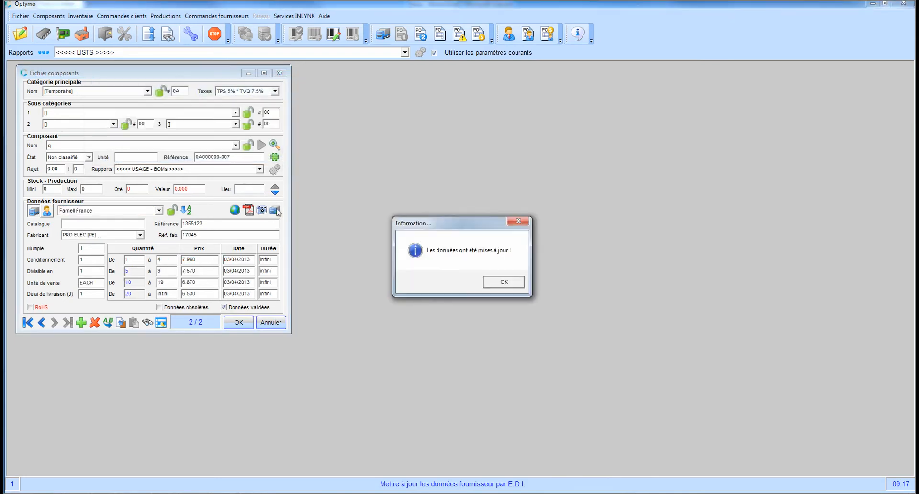
{"action": "left_click", "coordinate": [493, 283]}
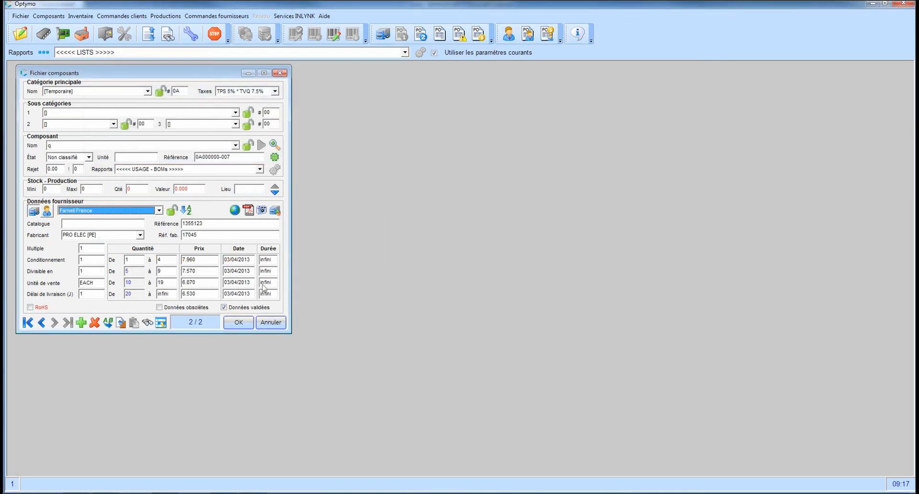
Open the component's Farnell web page, search for "affic" and choose the Afficheurs - LCD product family.
{"action": "left_click", "coordinate": [236, 212]}
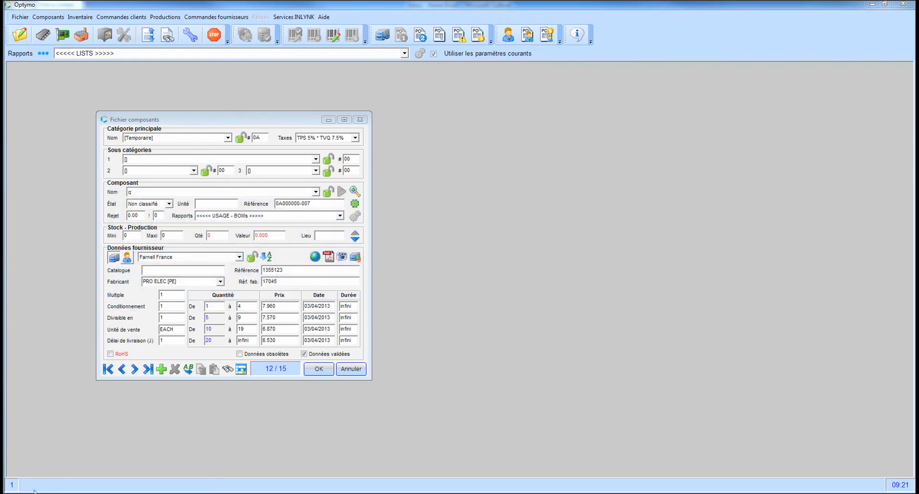
{"action": "left_click", "coordinate": [315, 256]}
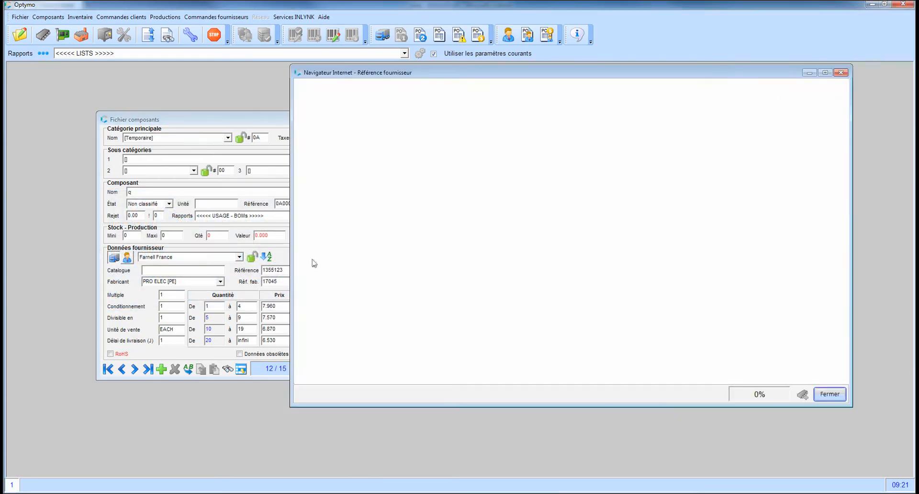
{"action": "type", "text": "aff"}
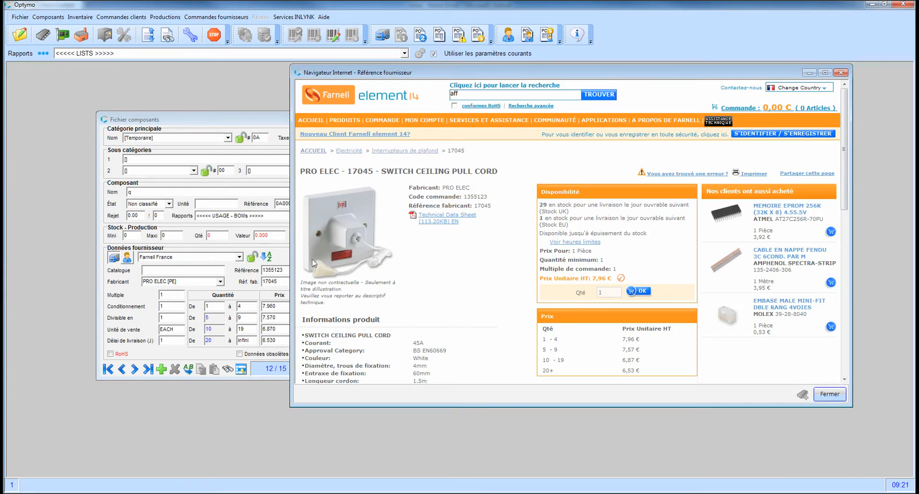
{"action": "type", "text": "ic"}
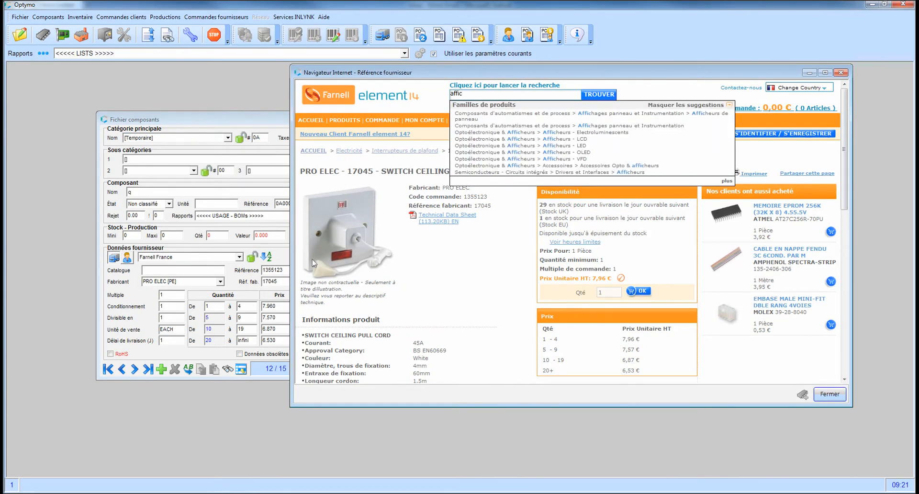
{"action": "left_click", "coordinate": [557, 140]}
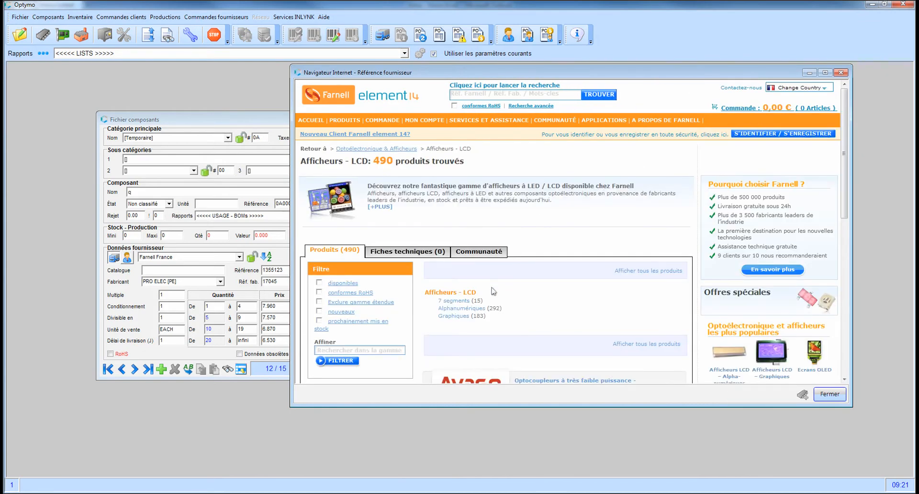
Open the MIDAS MC122032C6W-SPR LCD 122X32 product page in the Graphiques category.
{"action": "left_click", "coordinate": [450, 316]}
{"action": "scroll", "coordinate": [449, 322], "scroll_direction": "down", "scroll_amount": 5}
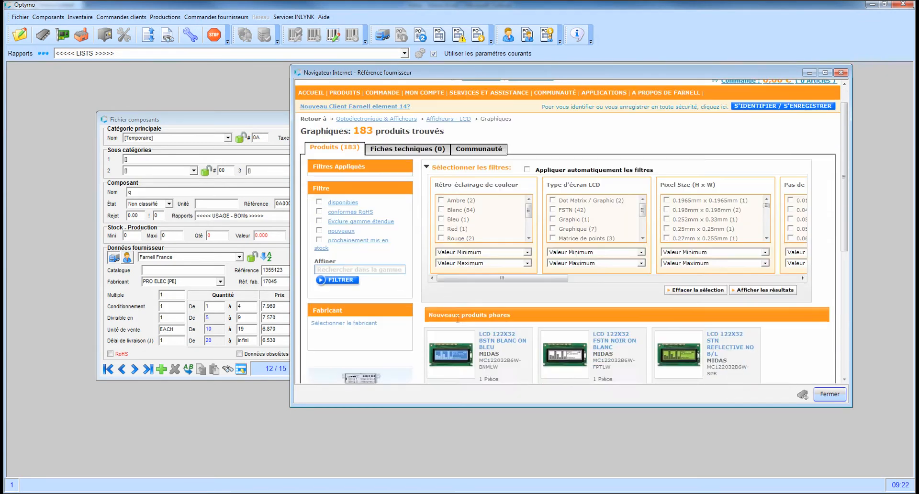
{"action": "left_click", "coordinate": [499, 222]}
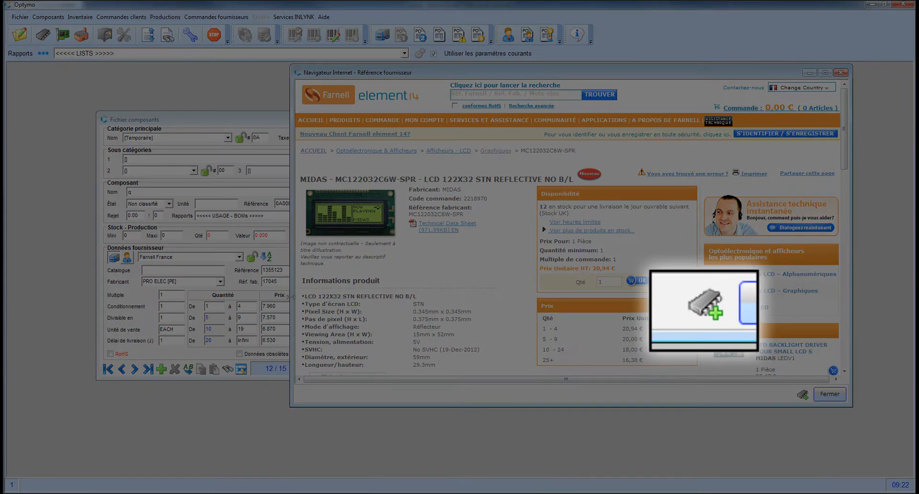
Create a component through E.D.I. from the displayed MIDAS LCD product, using the existing main category [Temporaire].
{"action": "left_click_drag", "start_coordinate": [290, 300], "coordinate": [383, 300]}
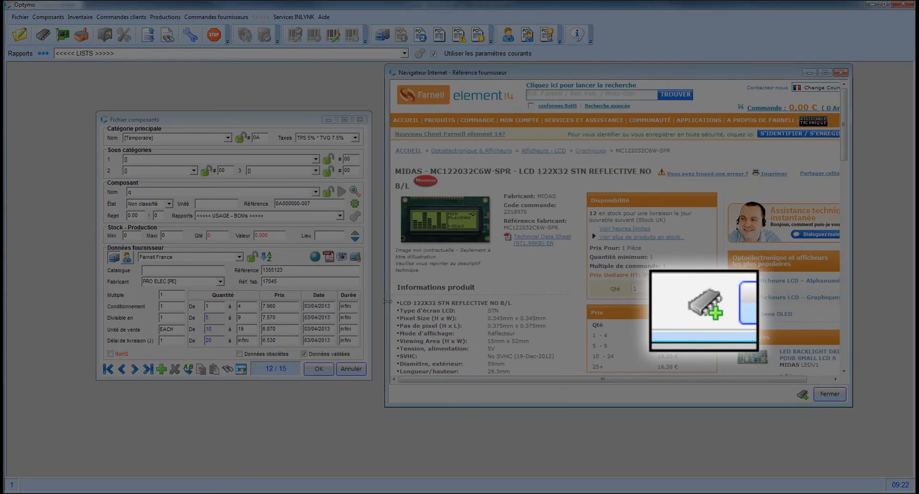
{"action": "left_click", "coordinate": [804, 396]}
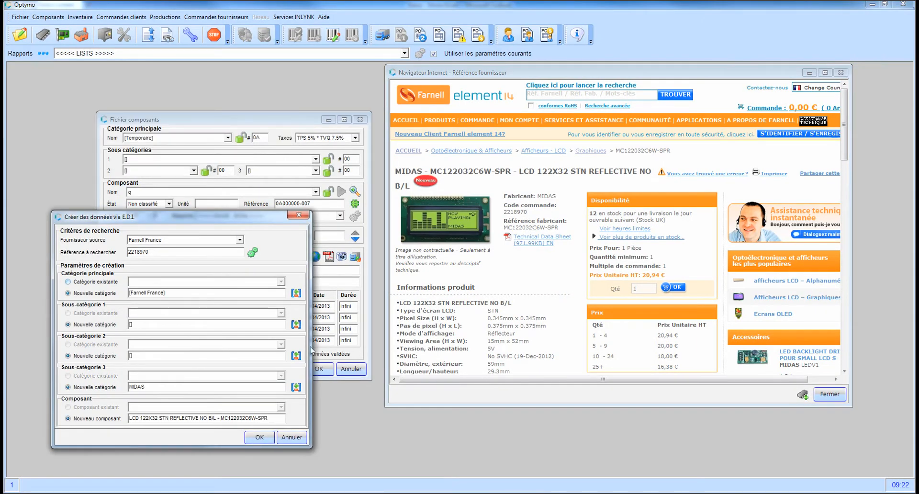
{"action": "left_click", "coordinate": [68, 281]}
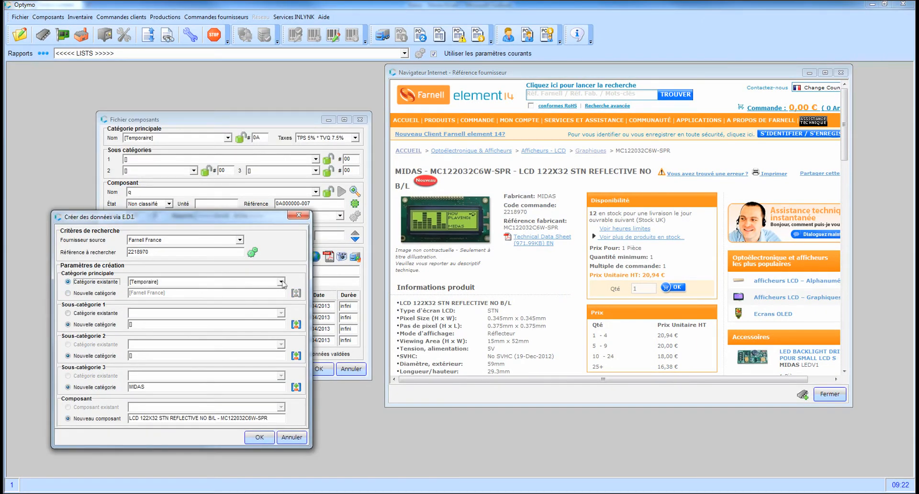
{"action": "left_click", "coordinate": [259, 437]}
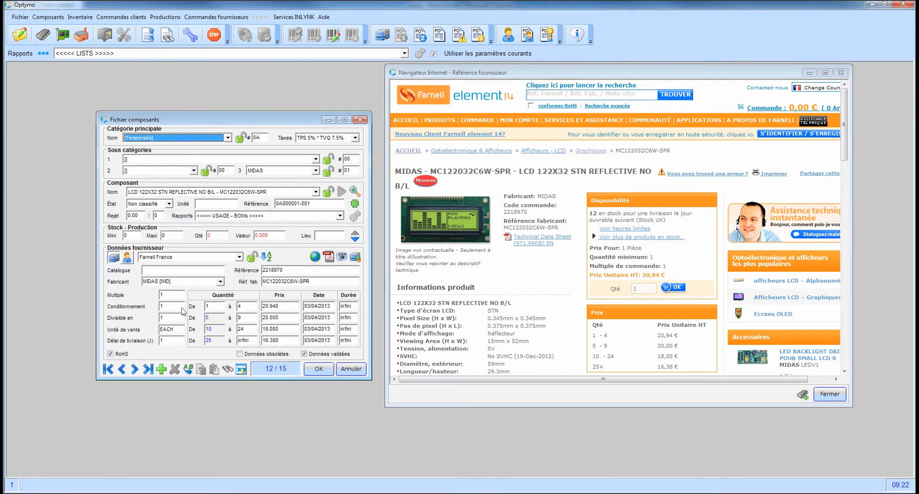
{"action": "key", "text": "Return"}
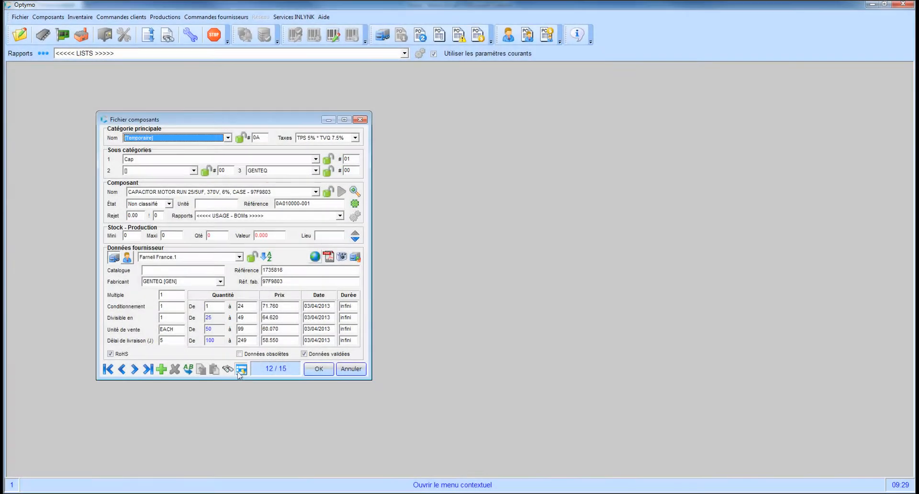
Create a component through E.D.I. from Farnell France reference 1821344, in the existing main category [Temporaire].
{"action": "left_click", "coordinate": [241, 369]}
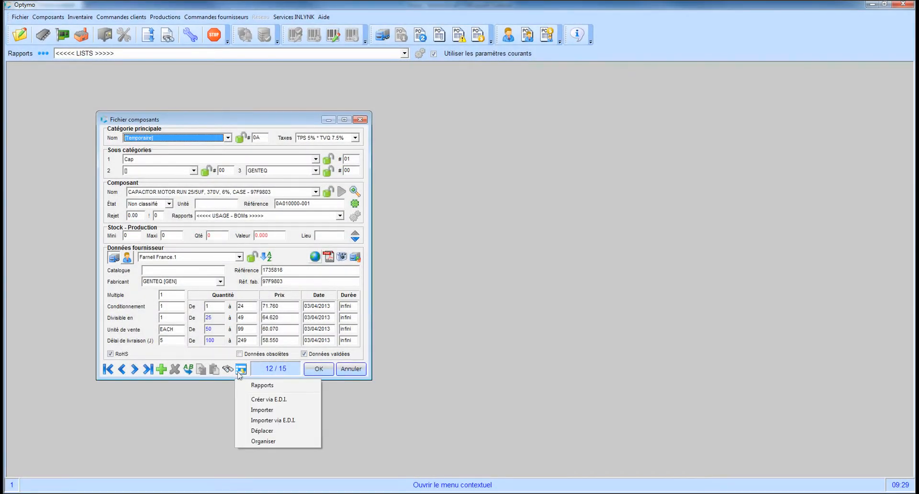
{"action": "left_click", "coordinate": [265, 400]}
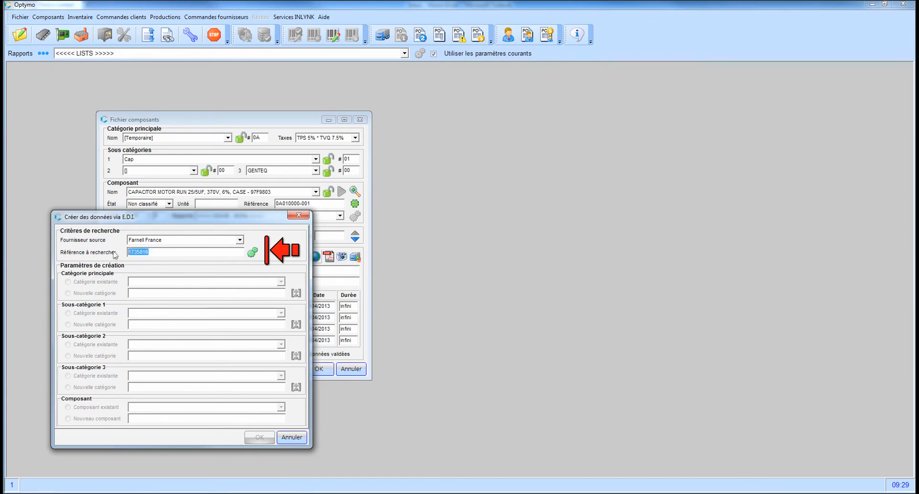
{"action": "type", "text": "1821344"}
{"action": "left_click", "coordinate": [252, 253]}
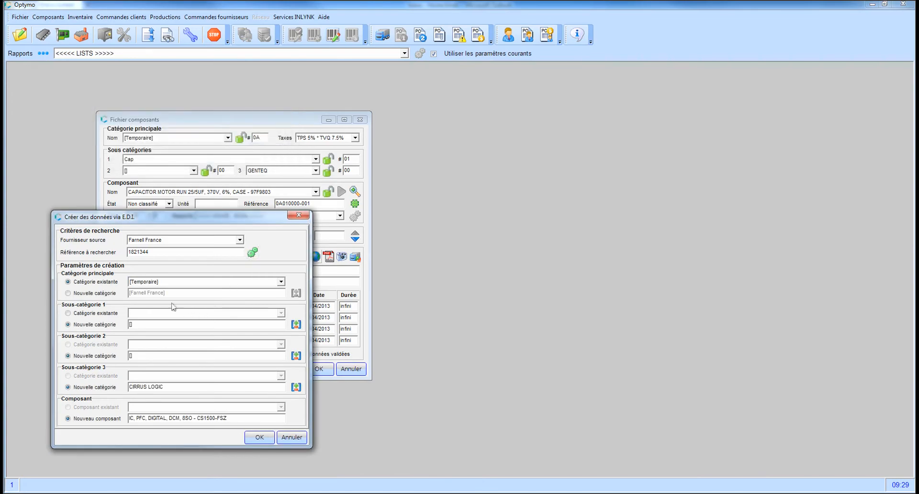
{"action": "left_click", "coordinate": [257, 439]}
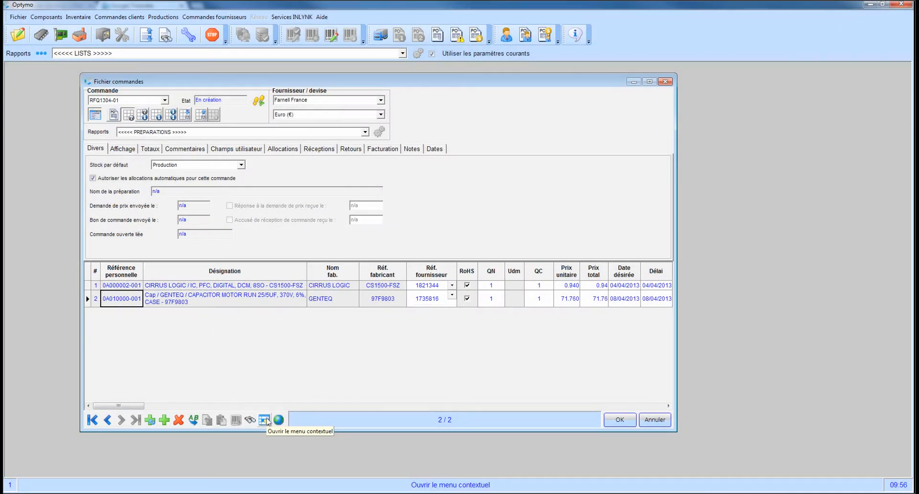
Send the two-line Farnell France order as an E.D.I. price request and close the supplier's web page.
{"action": "left_click", "coordinate": [265, 419]}
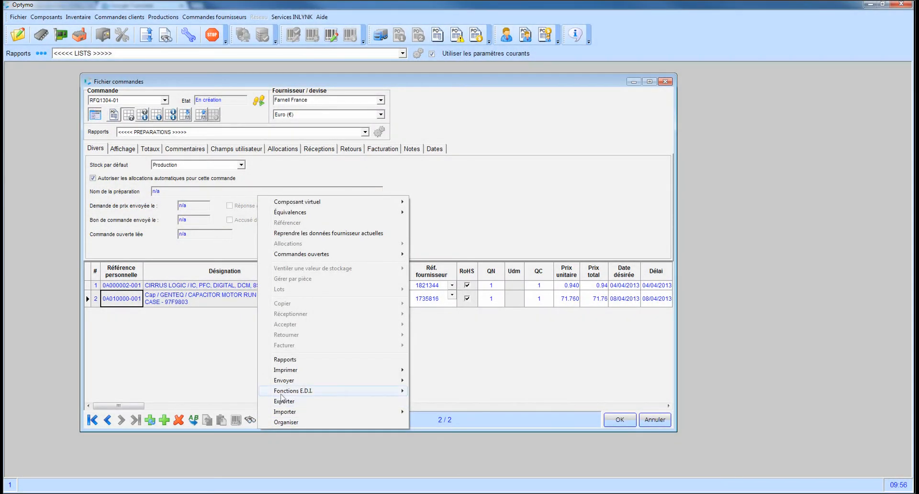
{"action": "mouse_move", "coordinate": [284, 392]}
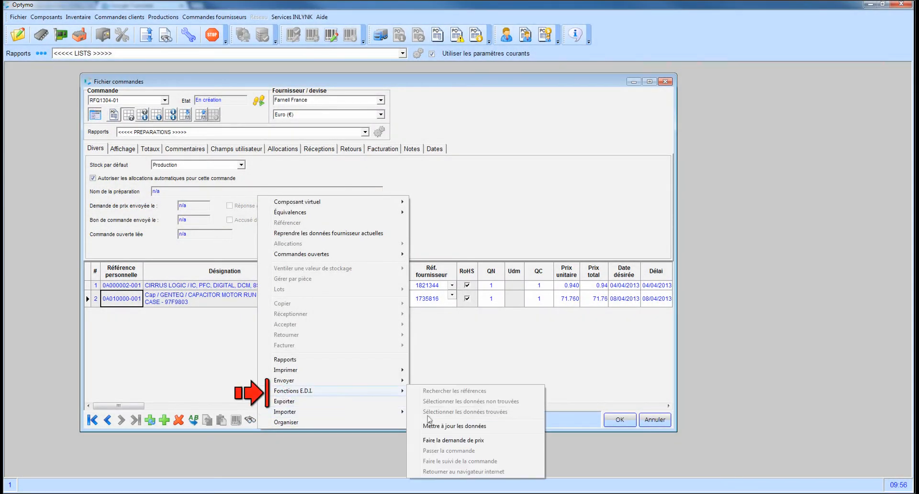
{"action": "left_click", "coordinate": [444, 440]}
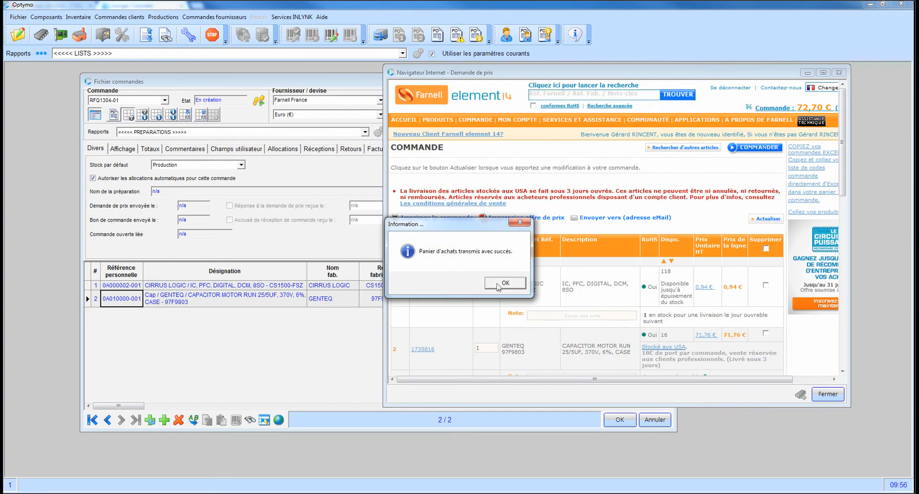
{"action": "left_click", "coordinate": [498, 285]}
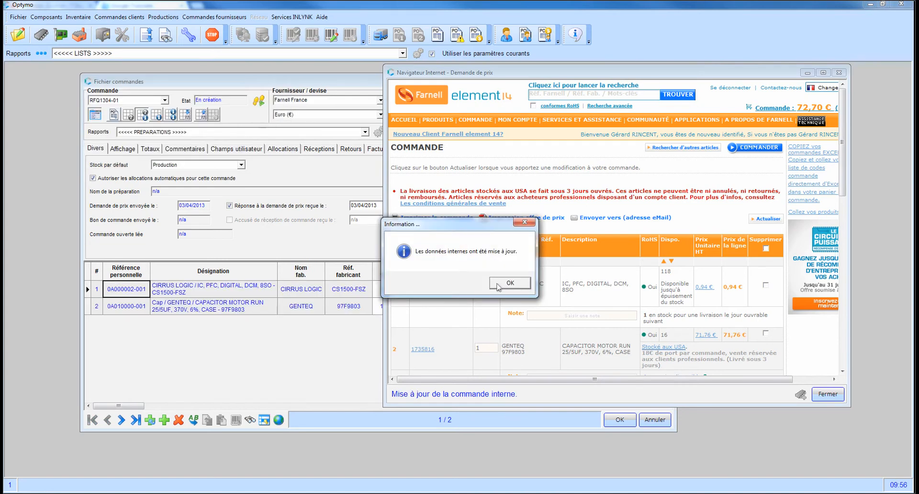
{"action": "left_click", "coordinate": [509, 283]}
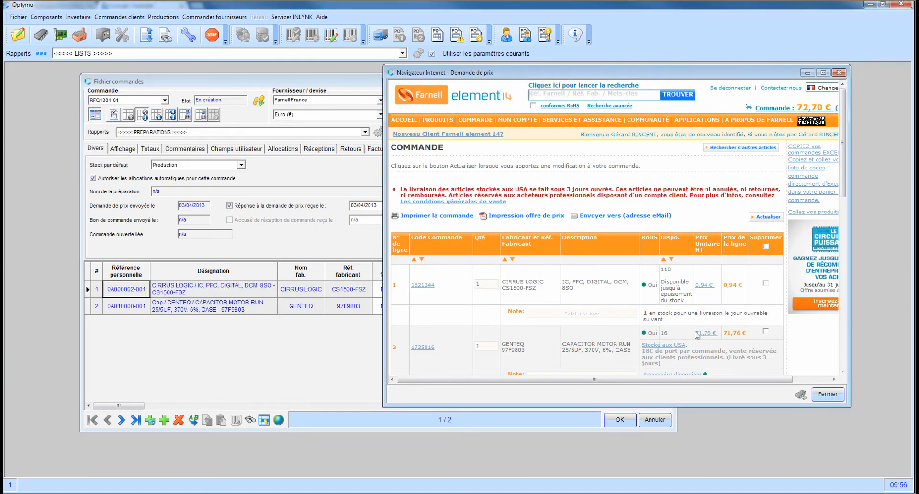
{"action": "left_click", "coordinate": [827, 394]}
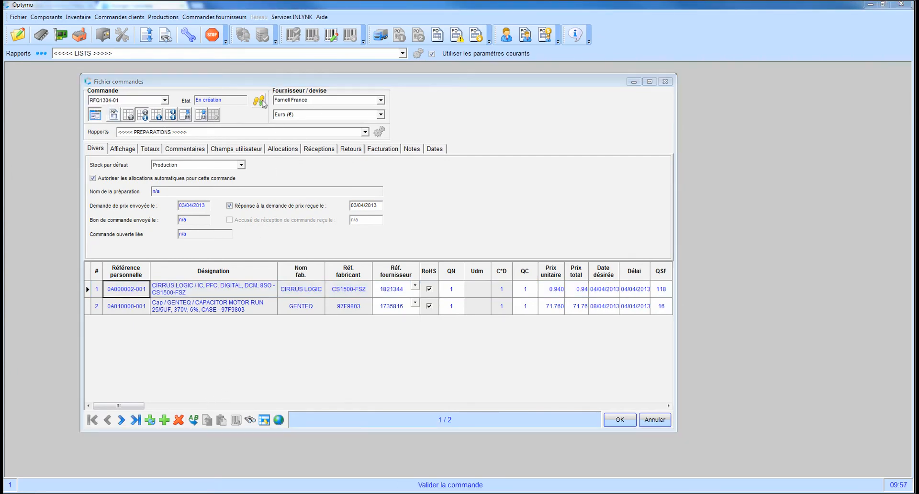
Validate the Farnell France supplier order.
{"action": "left_click", "coordinate": [262, 102]}
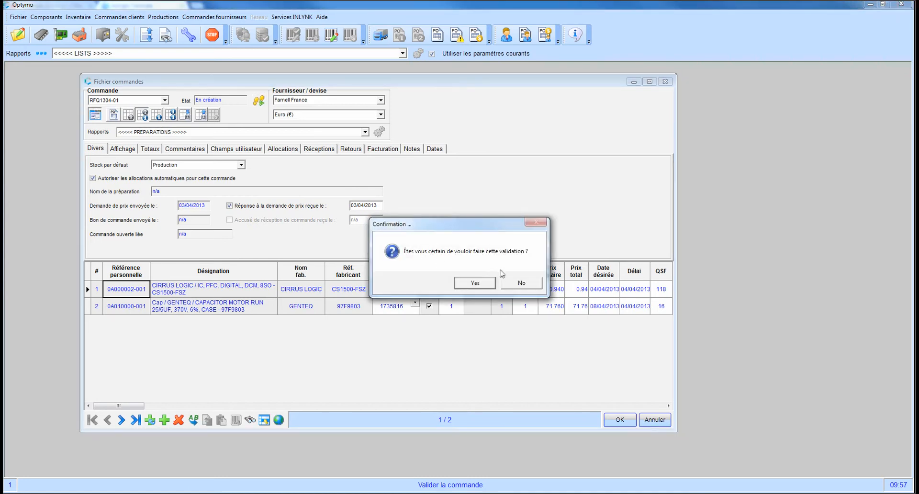
{"action": "left_click", "coordinate": [483, 287]}
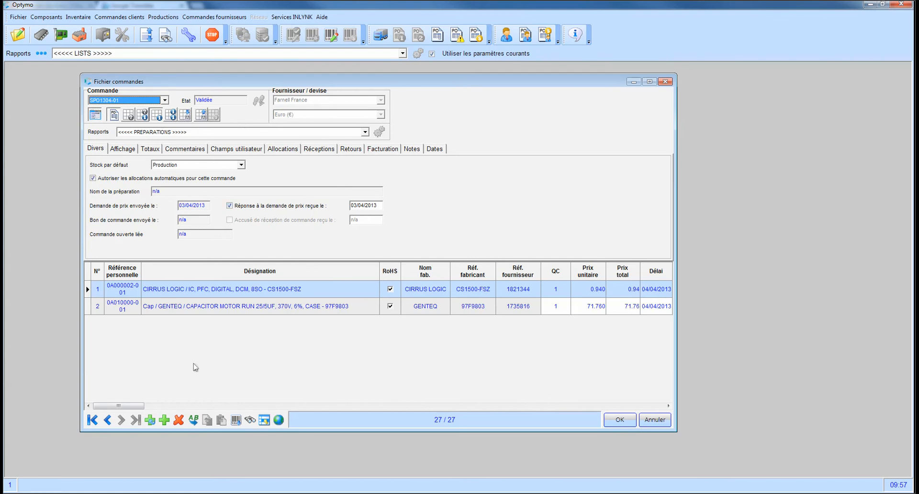
Place the validated Farnell France order through E.D.I. and launch the checkout of the transmitted cart on the supplier's web page.
{"action": "left_click", "coordinate": [261, 422]}
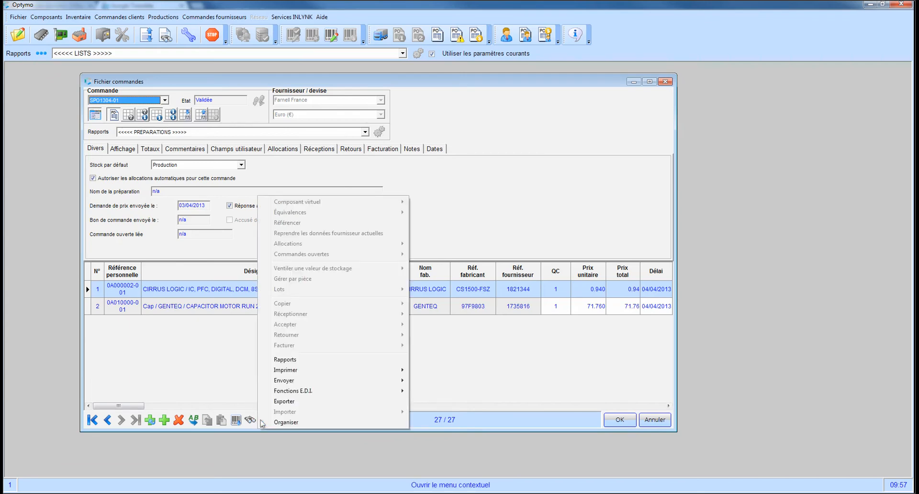
{"action": "mouse_move", "coordinate": [311, 391]}
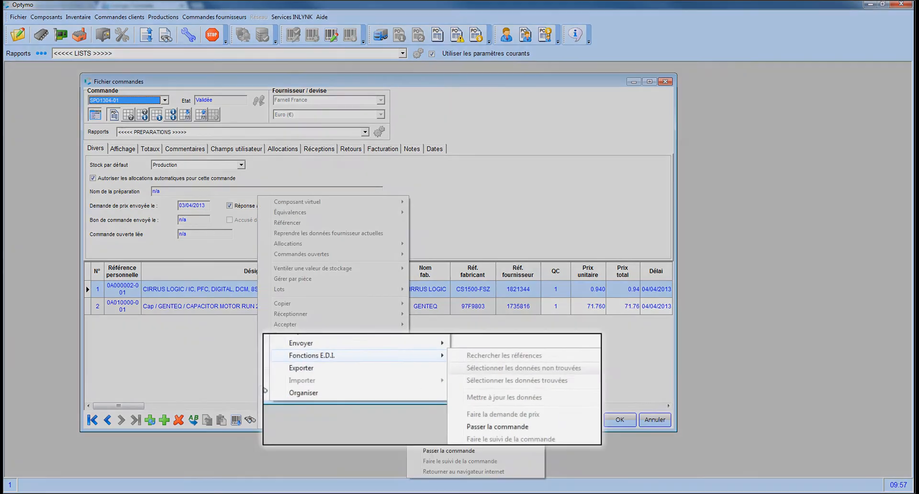
{"action": "left_click", "coordinate": [445, 451]}
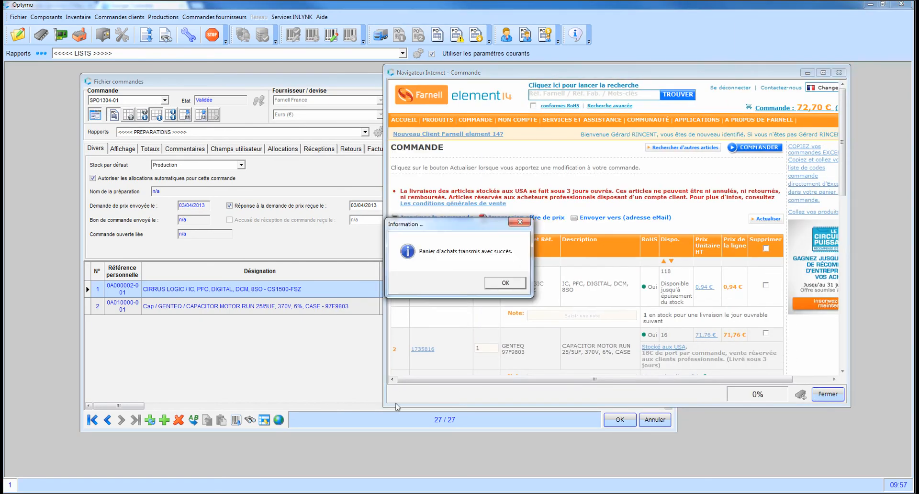
{"action": "left_click", "coordinate": [493, 286]}
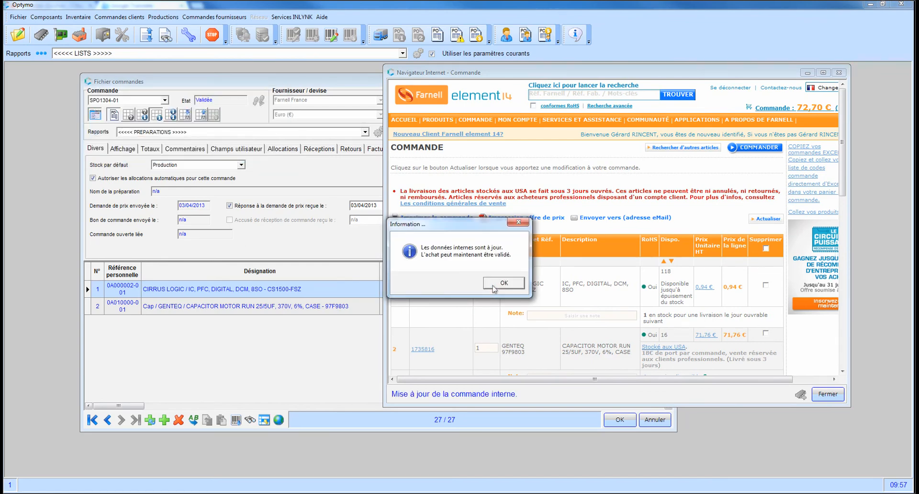
{"action": "left_click", "coordinate": [493, 286]}
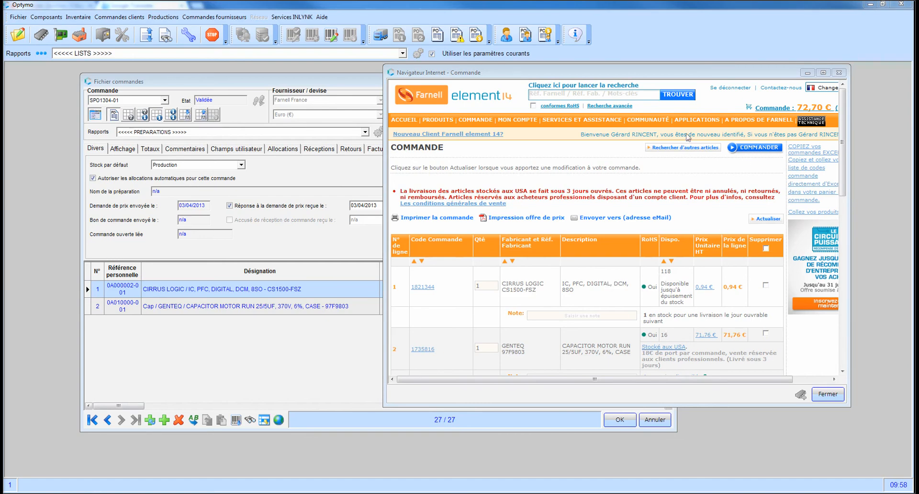
{"action": "left_click_drag", "start_coordinate": [676, 74], "coordinate": [414, 99]}
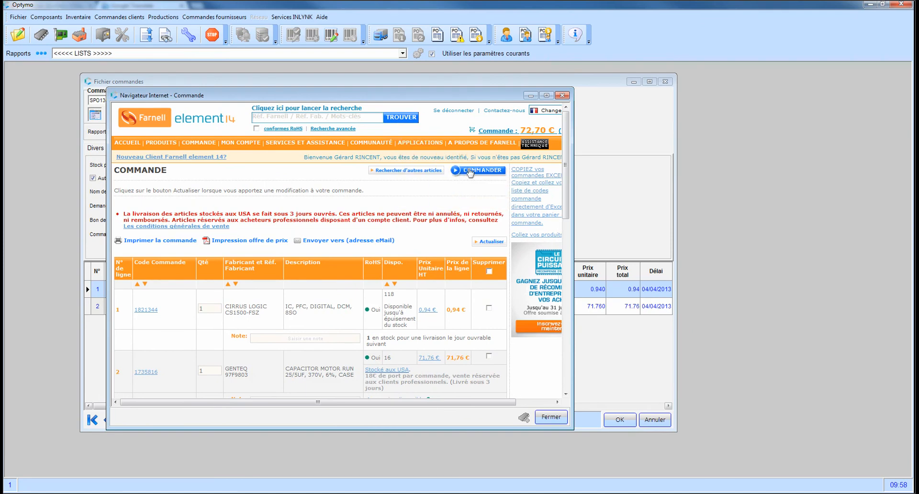
{"action": "left_click", "coordinate": [470, 171]}
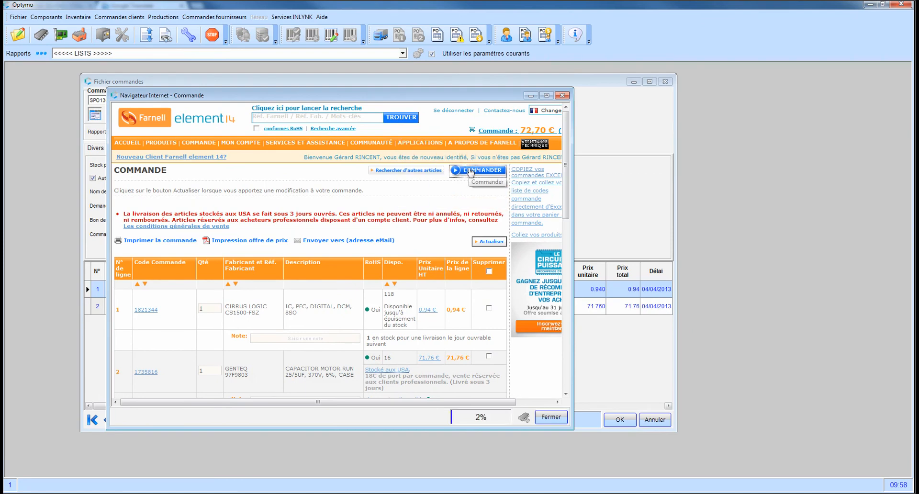